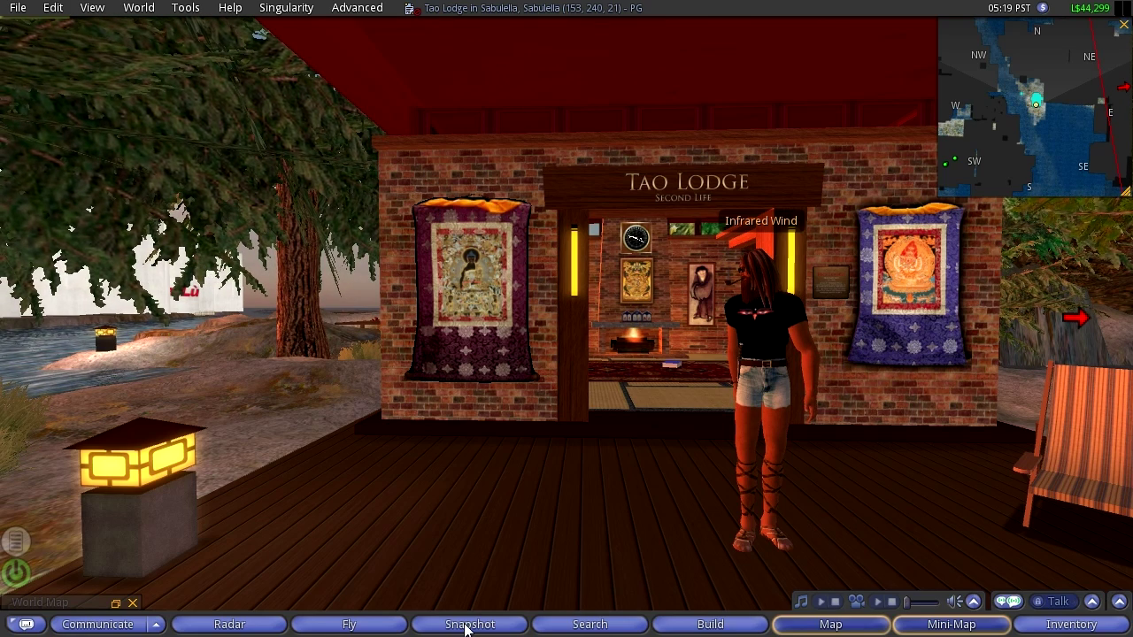
Step: Open the world map and survey the continents around the avatar's current location, including the waters to the south and east
click(115, 603)
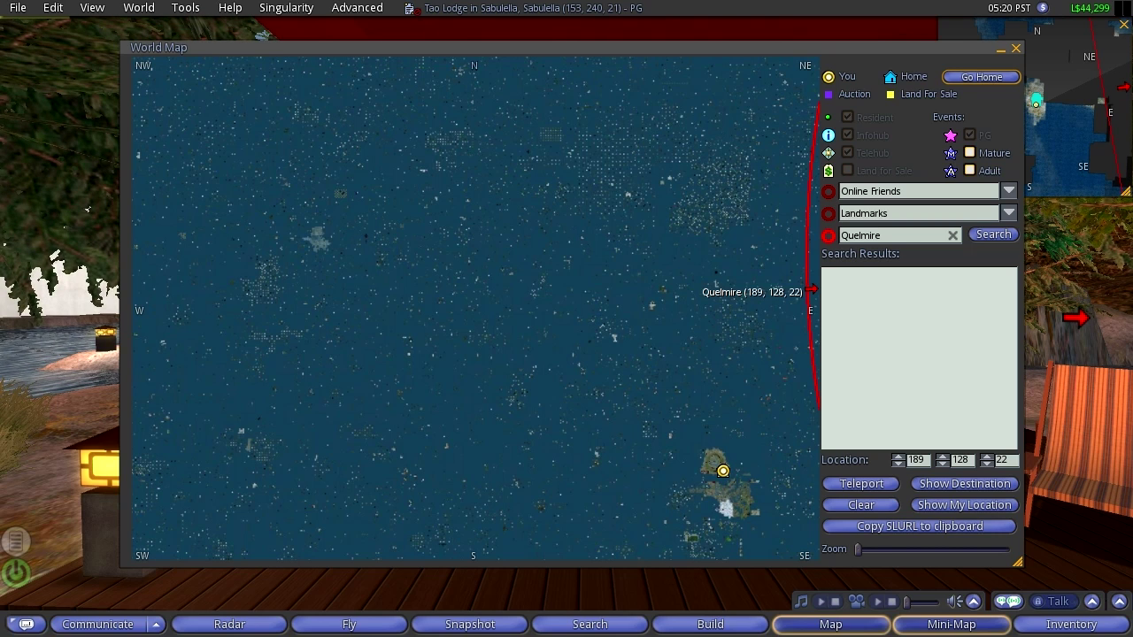
mouse_move(724, 471)
mouse_down()
mouse_move(678, 456)
mouse_move(501, 271)
mouse_move(406, 288)
mouse_move(459, 194)
mouse_up()
drag(478, 265, 293, 187)
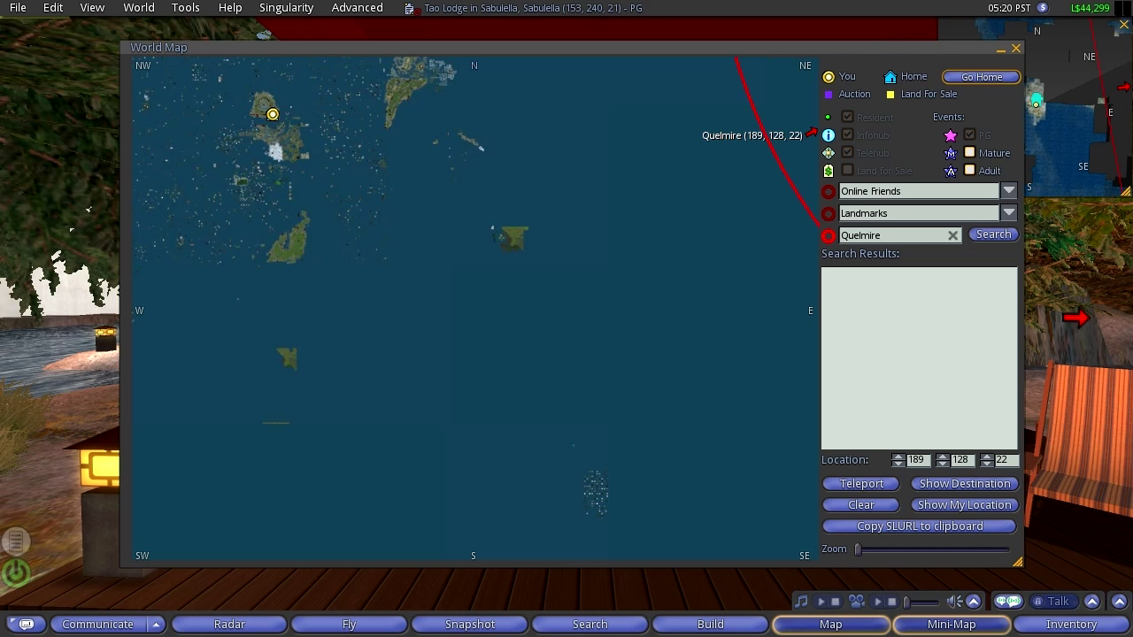
mouse_move(273, 115)
mouse_down()
mouse_move(505, 279)
mouse_move(478, 309)
mouse_move(421, 301)
mouse_up()
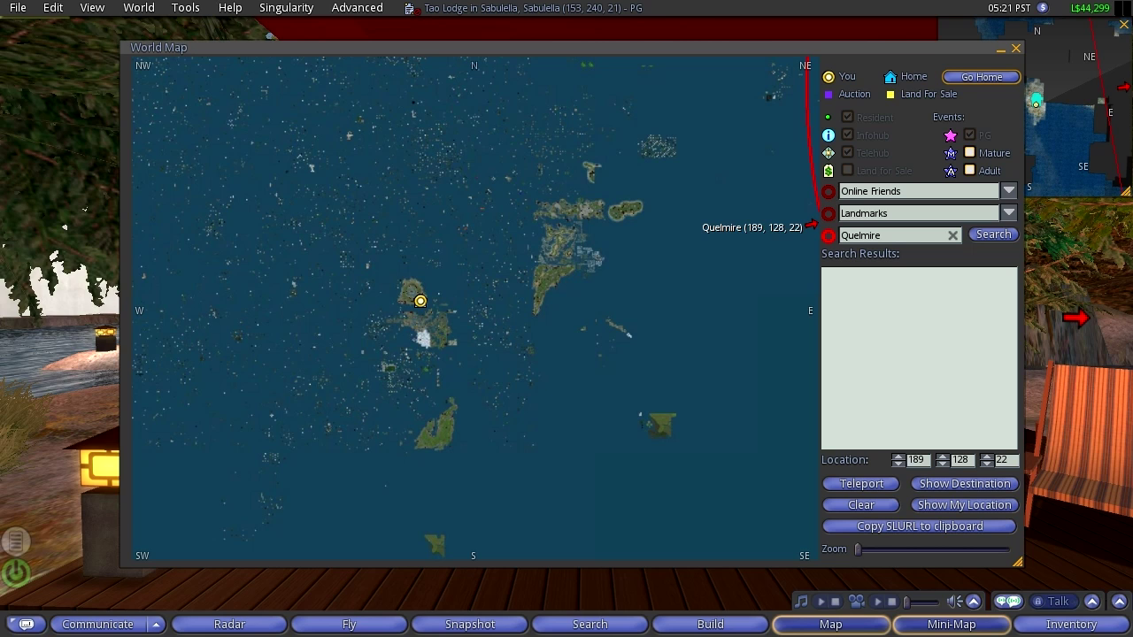
drag(475, 310, 390, 310)
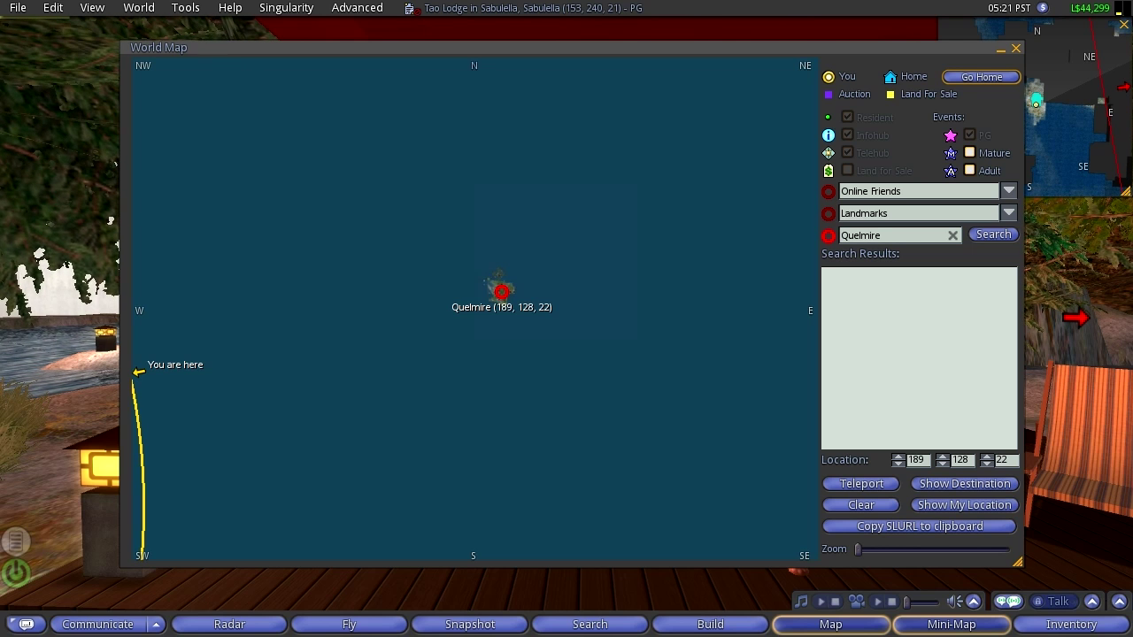
Step: Examine the isolated Quelmire landmass on the world map close up and from the widest zoom
drag(858, 549, 899, 550)
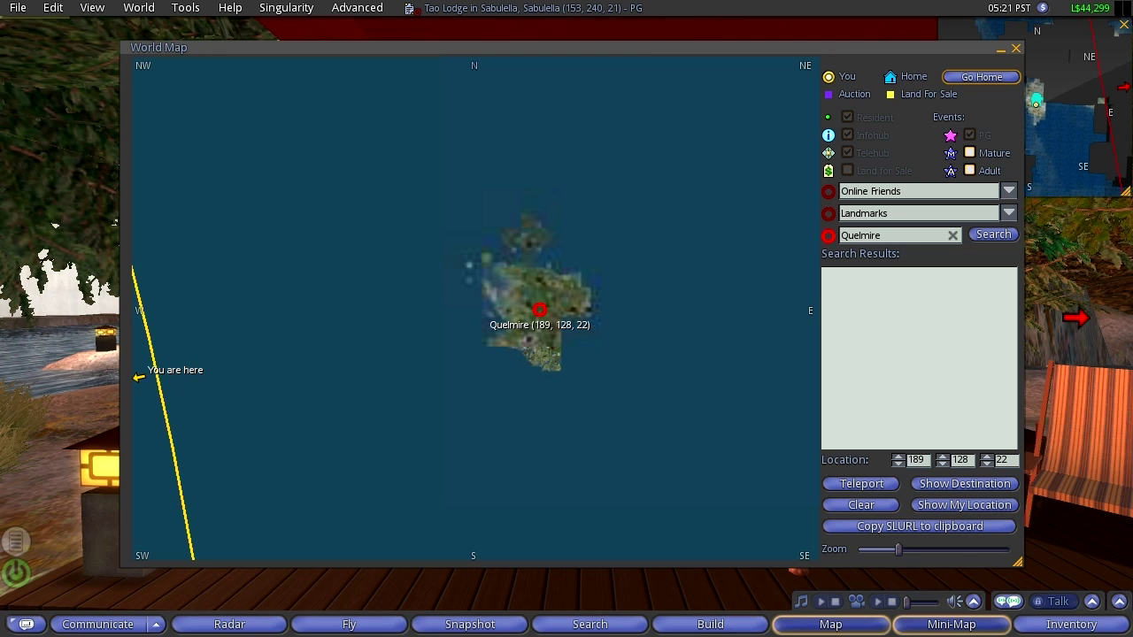
scroll(477, 310, down, 3)
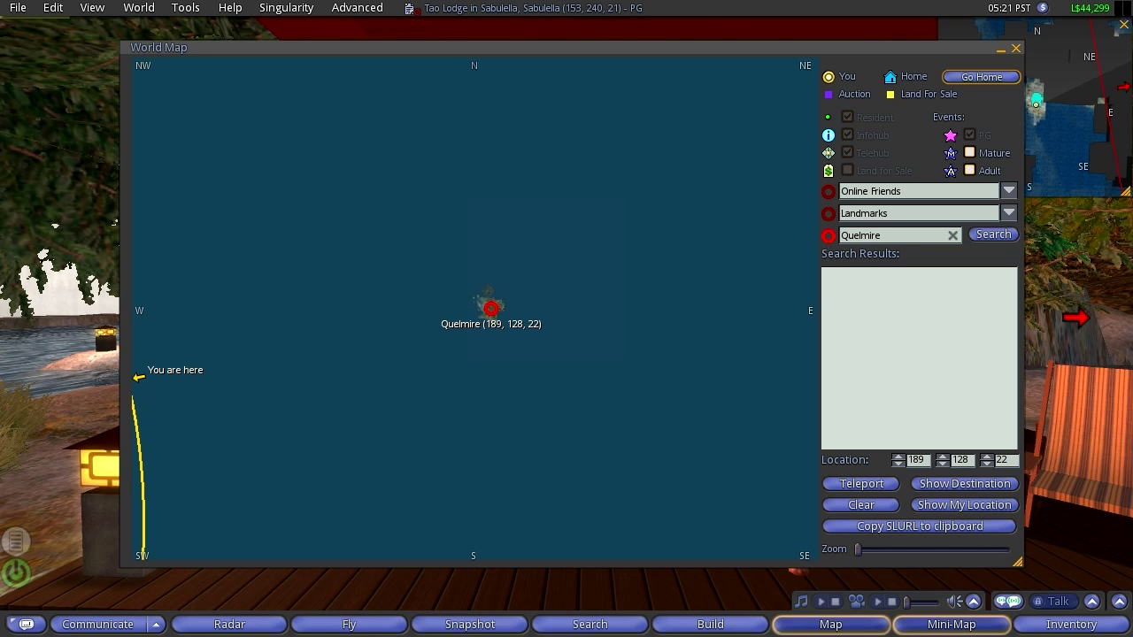
drag(491, 309, 639, 293)
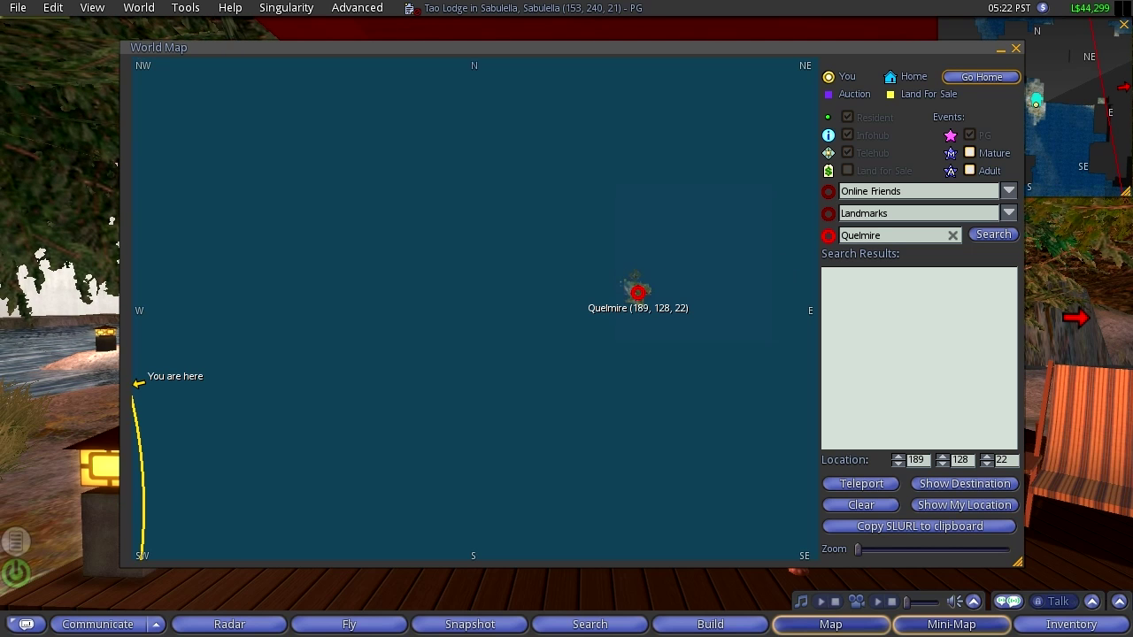
Step: Examine the scattered island regions northwest of the avatar's continent at close zoom, and return to the full-grid overview
drag(142, 311, 815, 306)
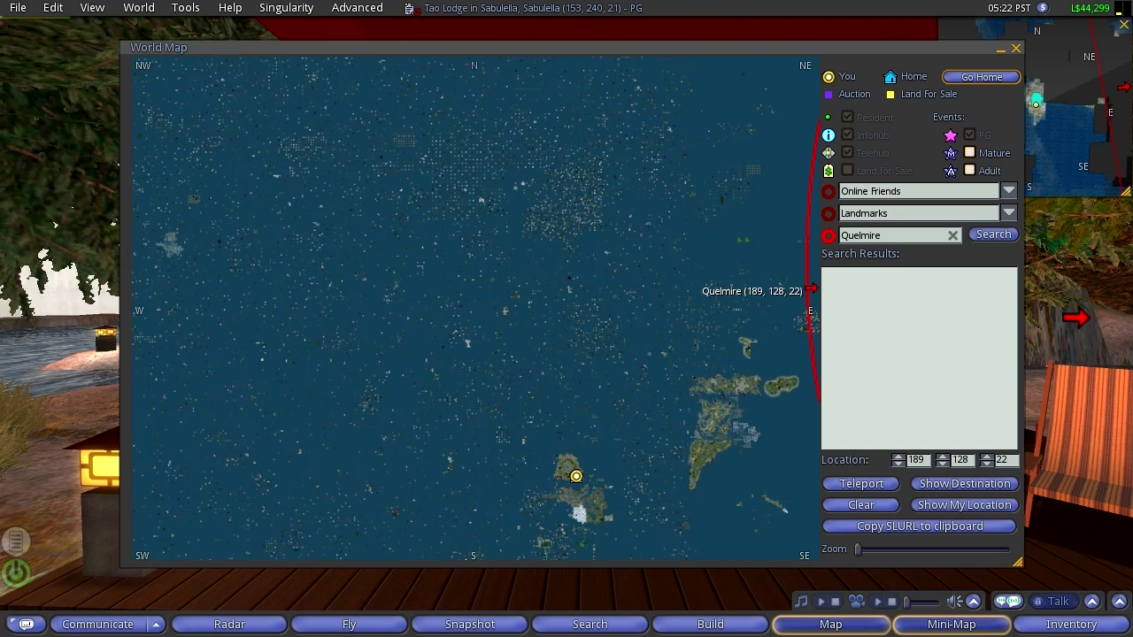
scroll(475, 309, up, 3)
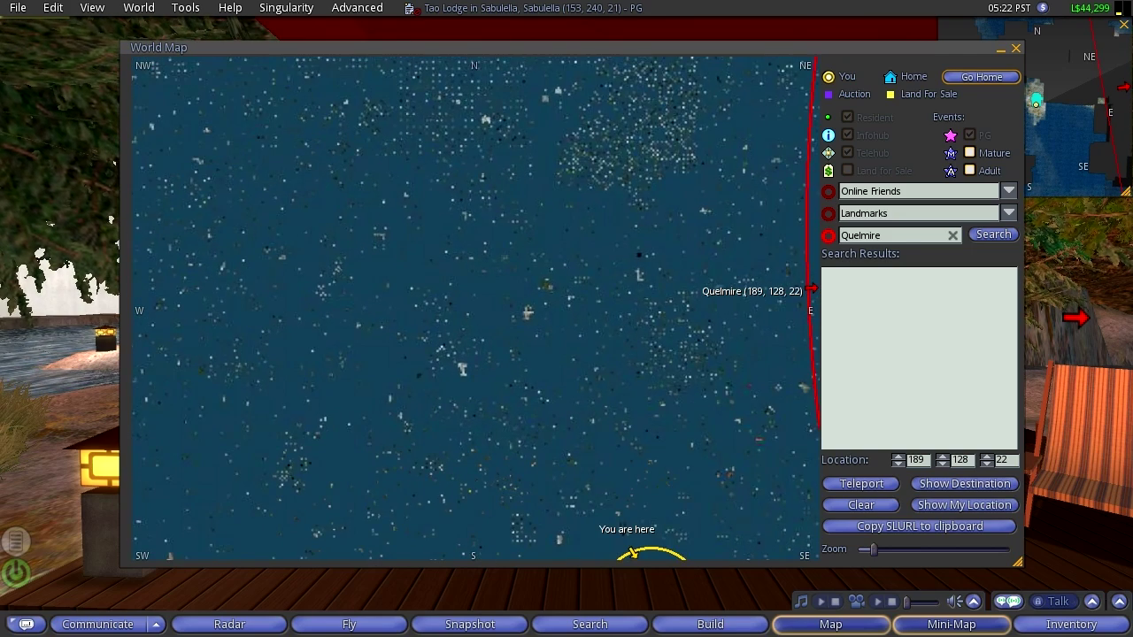
scroll(474, 310, up, 2)
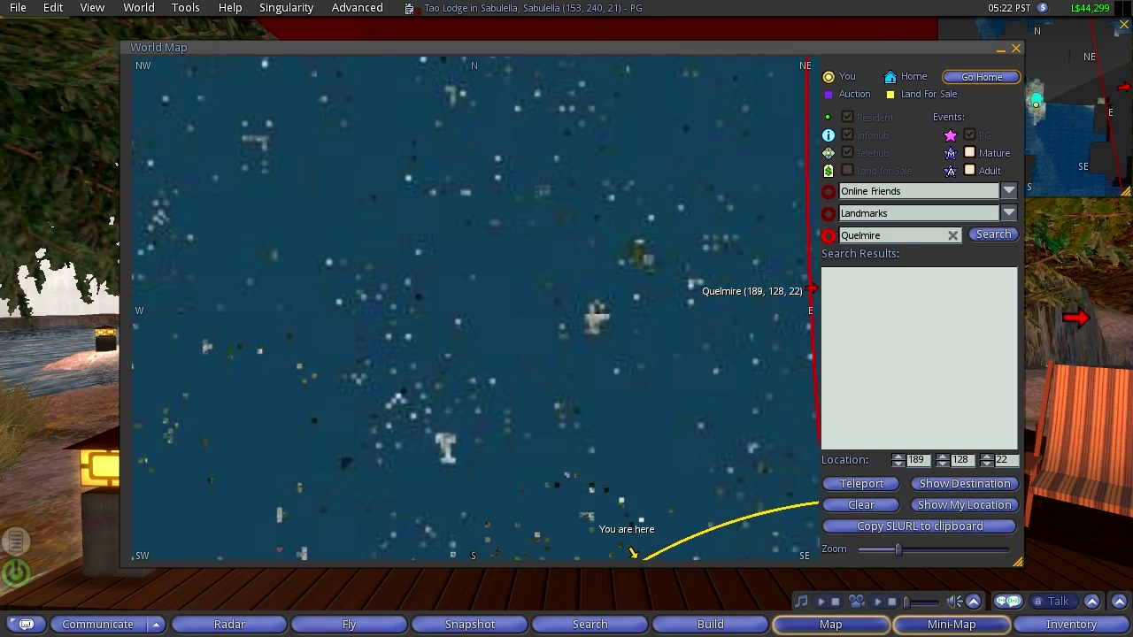
scroll(474, 309, up, 3)
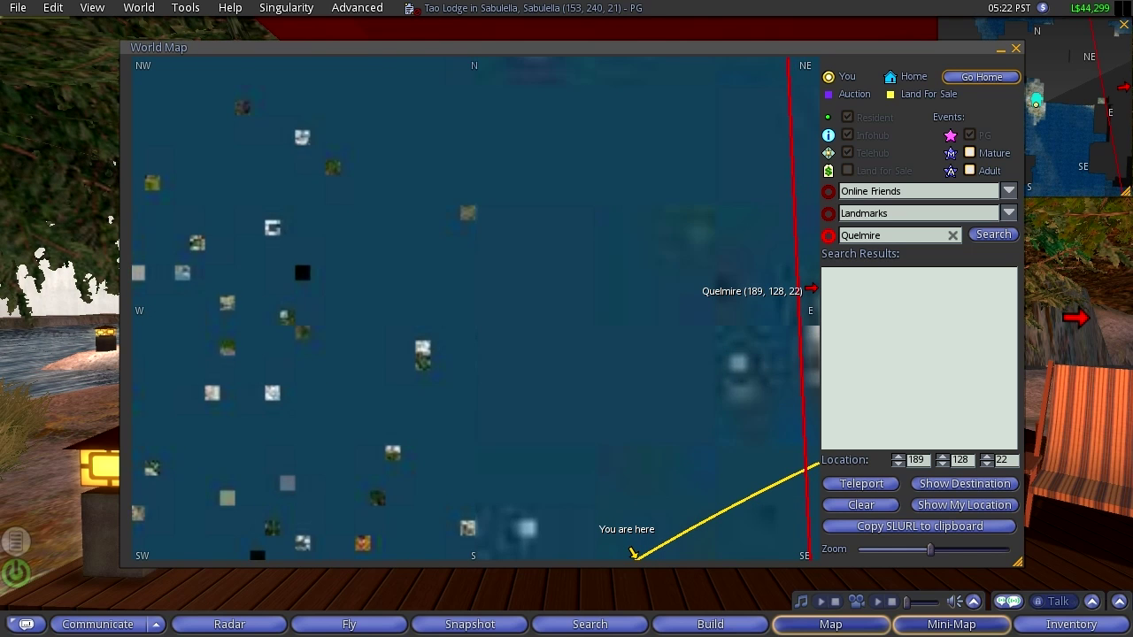
scroll(474, 310, up, 3)
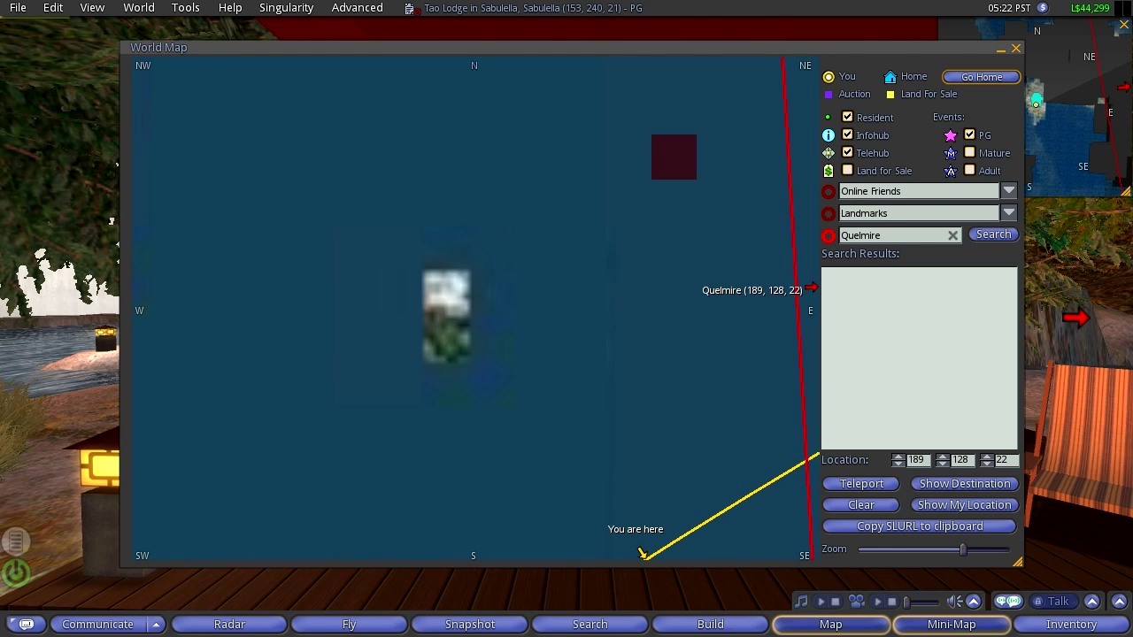
scroll(474, 310, up, 1)
drag(474, 310, 366, 388)
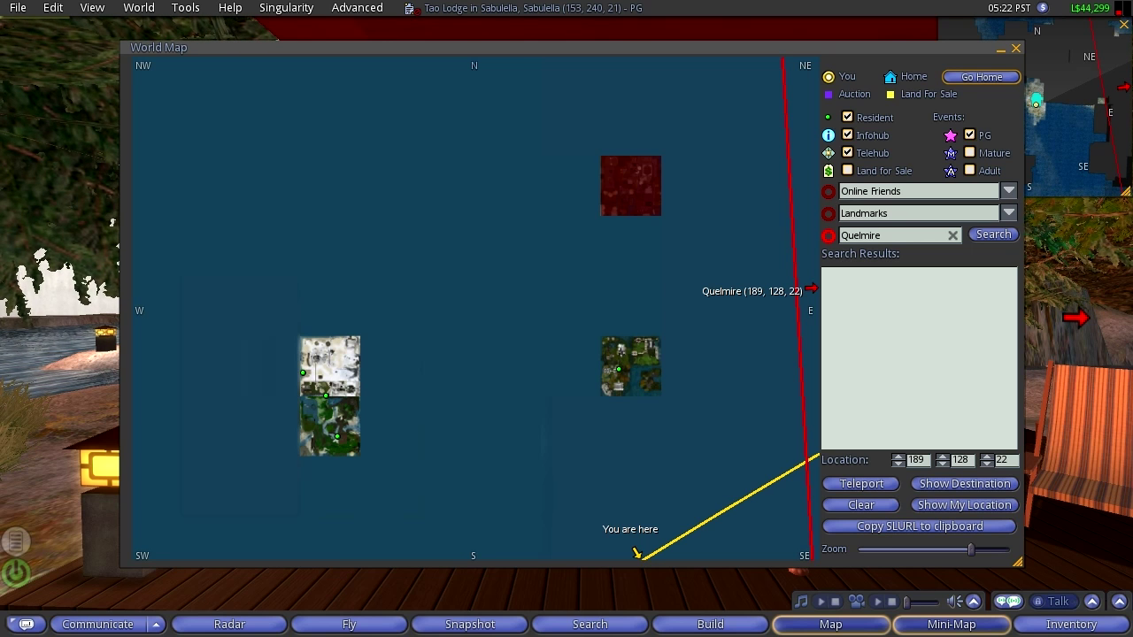
drag(630, 186, 663, 67)
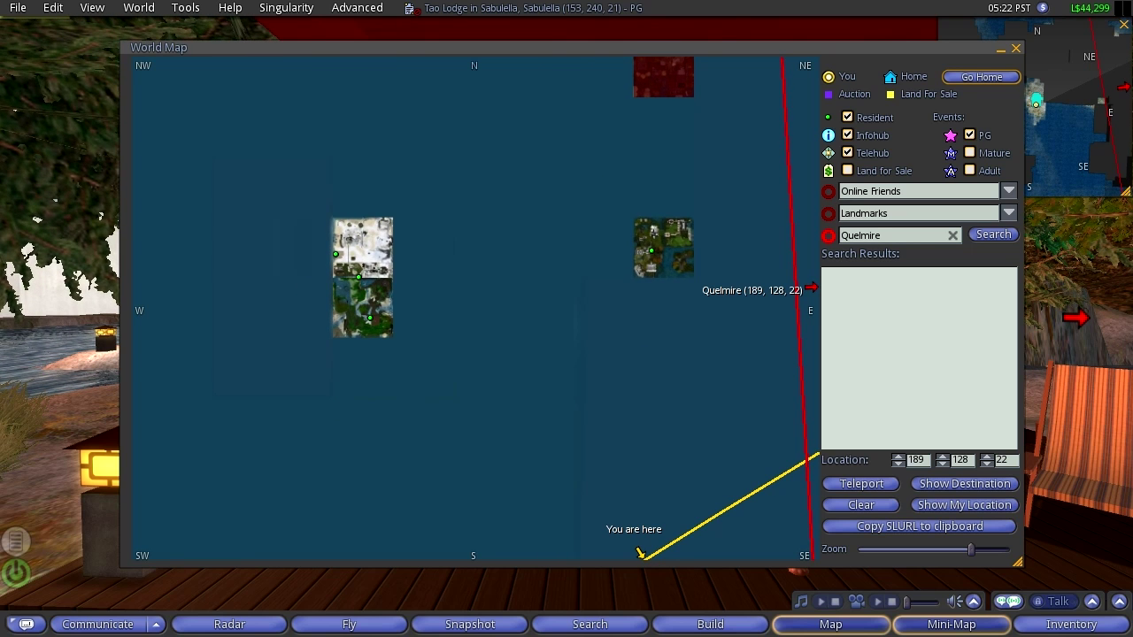
scroll(475, 309, up, 4)
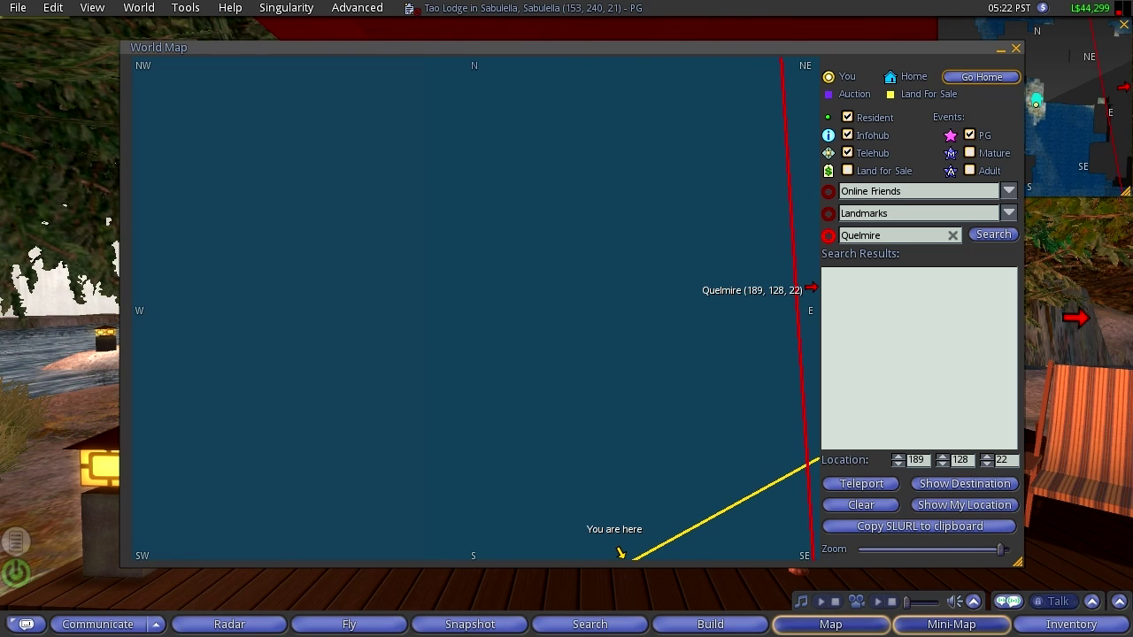
scroll(475, 309, down, 12)
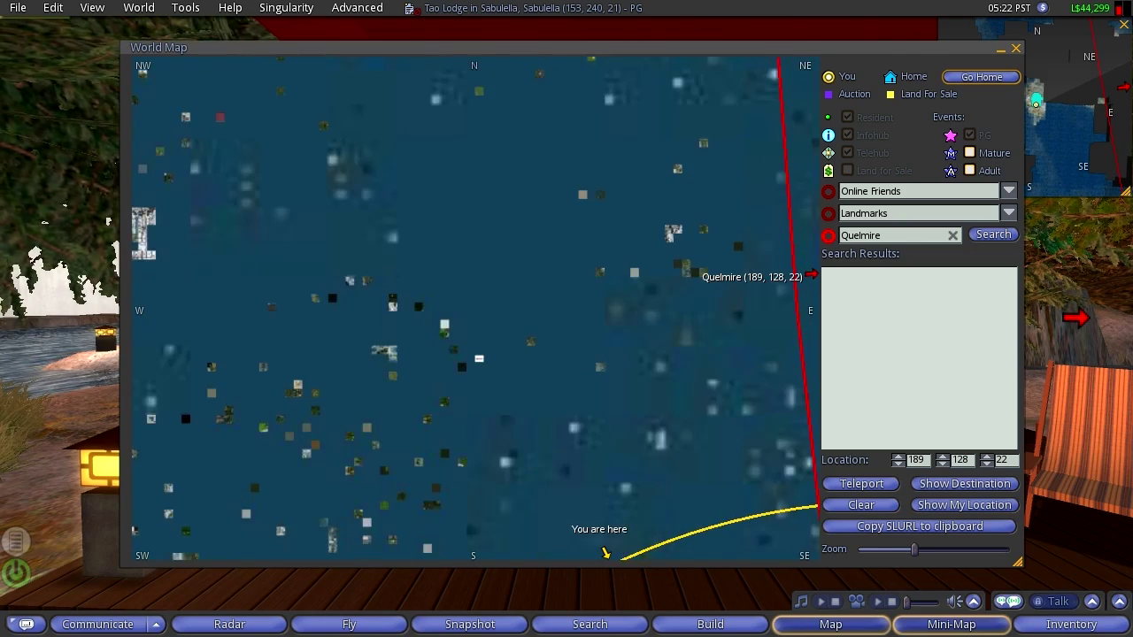
scroll(474, 309, down, 4)
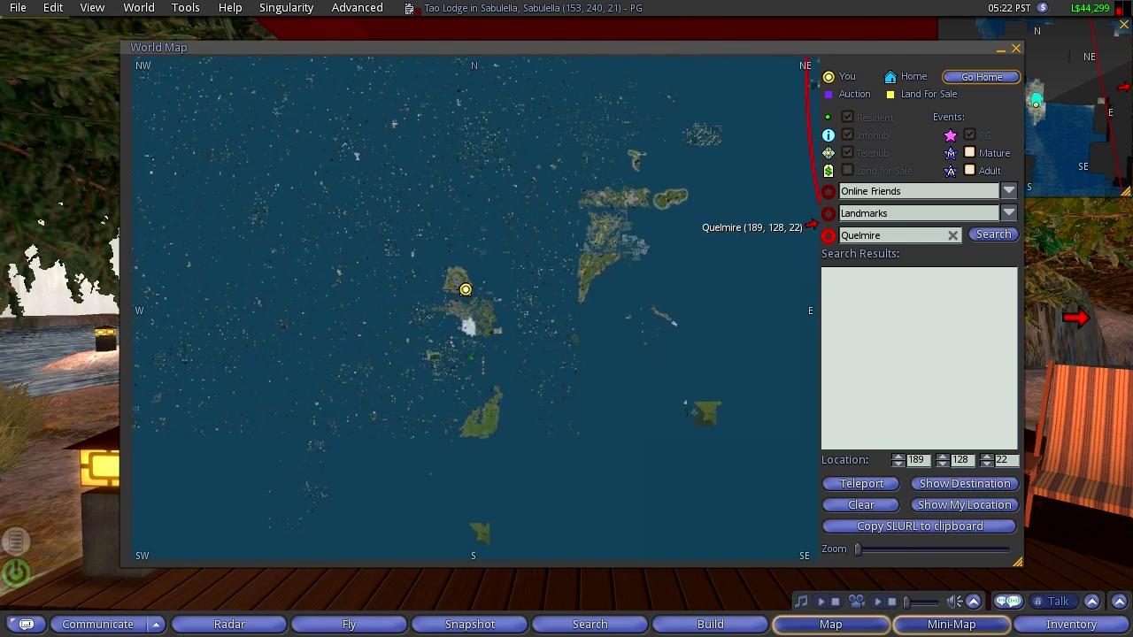
Step: Find the avatar's position in Sabulella at maximum map zoom and teleport to the neighbouring Vashti region
scroll(394, 381, up, 4)
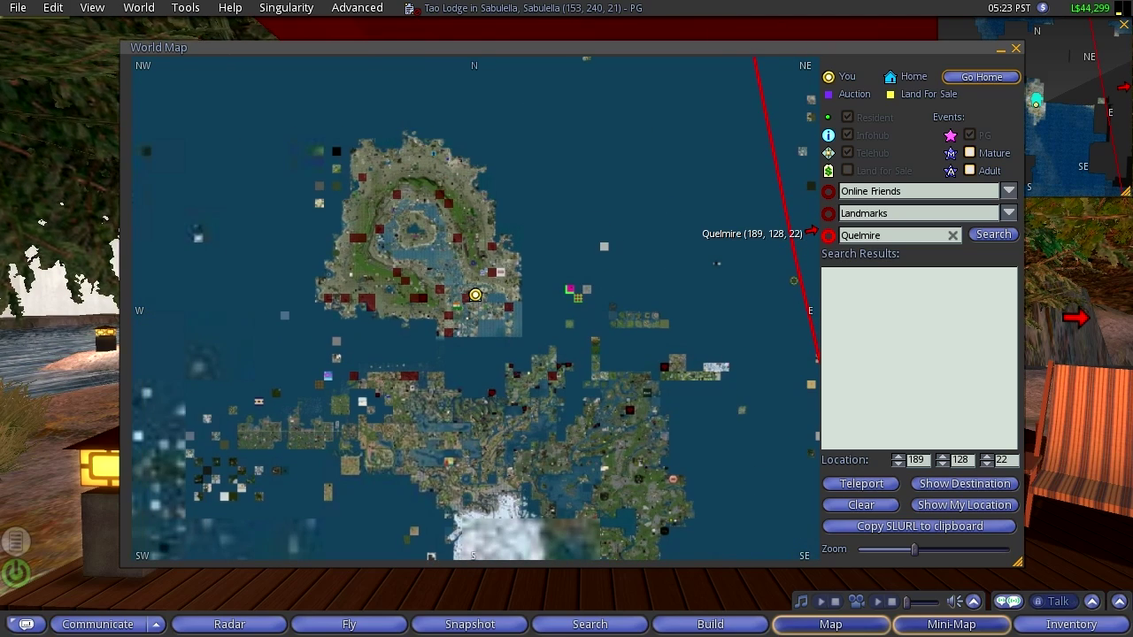
scroll(476, 309, up, 5)
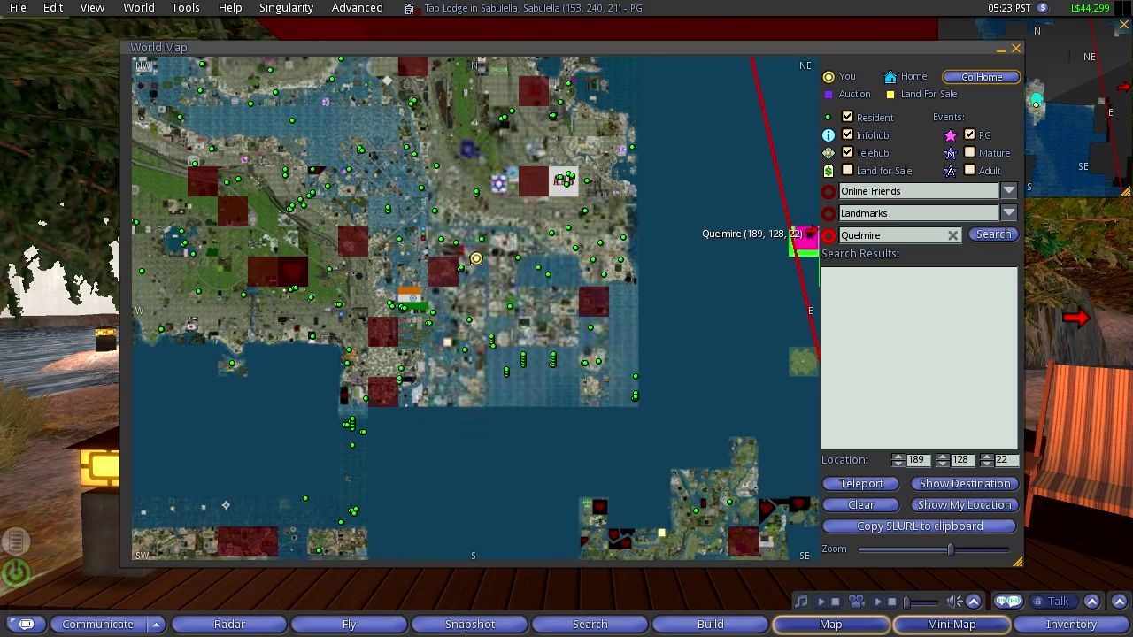
scroll(528, 410, up, 2)
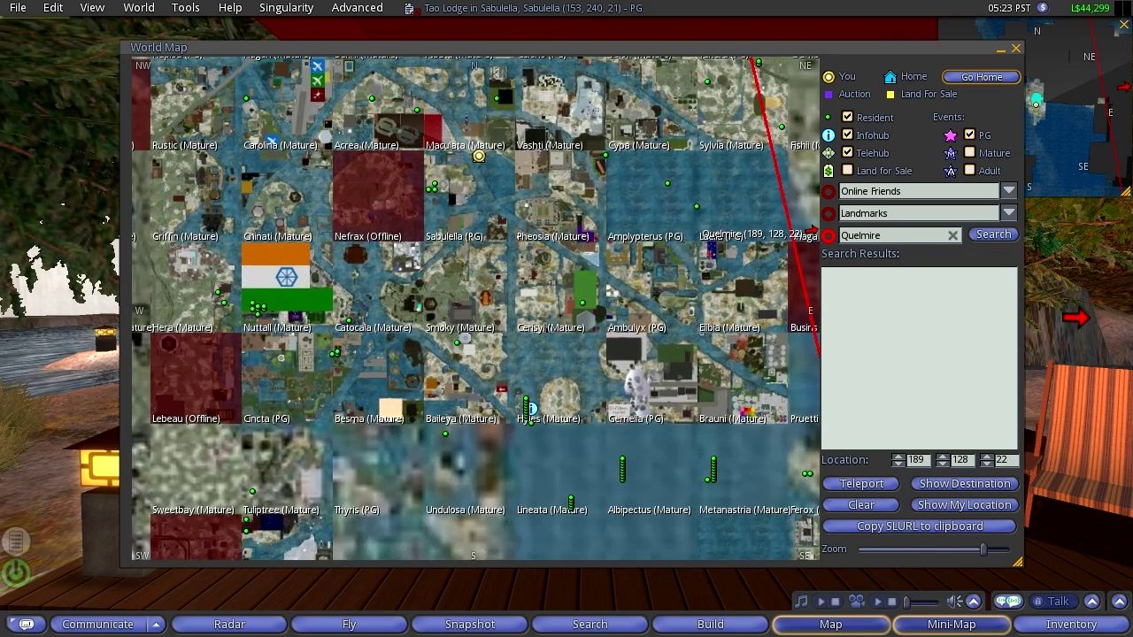
scroll(529, 409, up, 2)
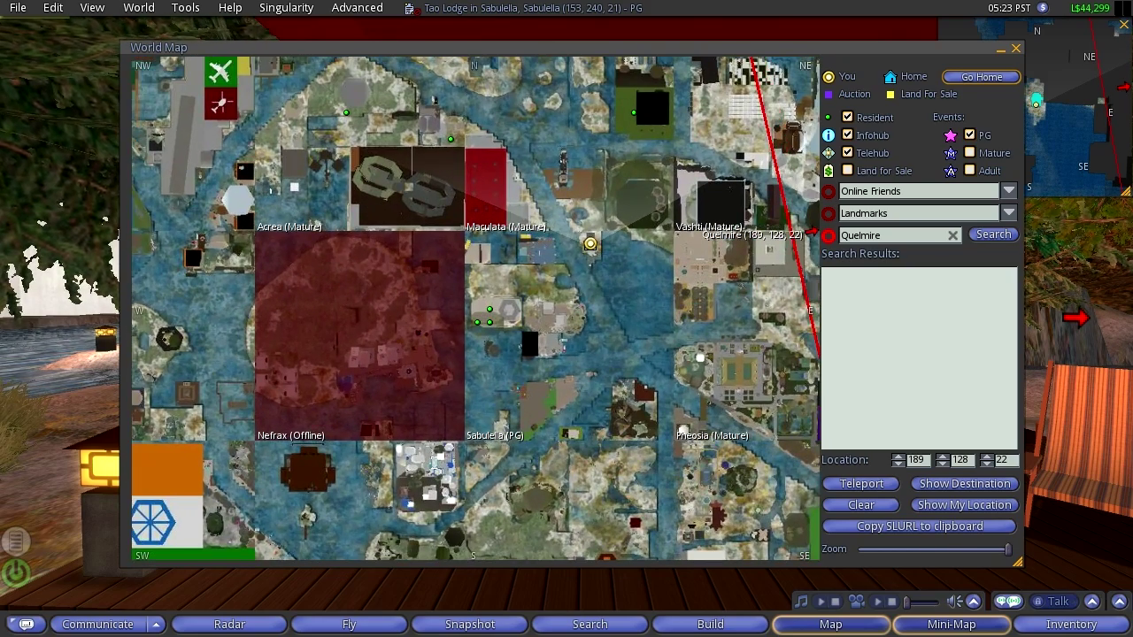
drag(528, 410, 325, 601)
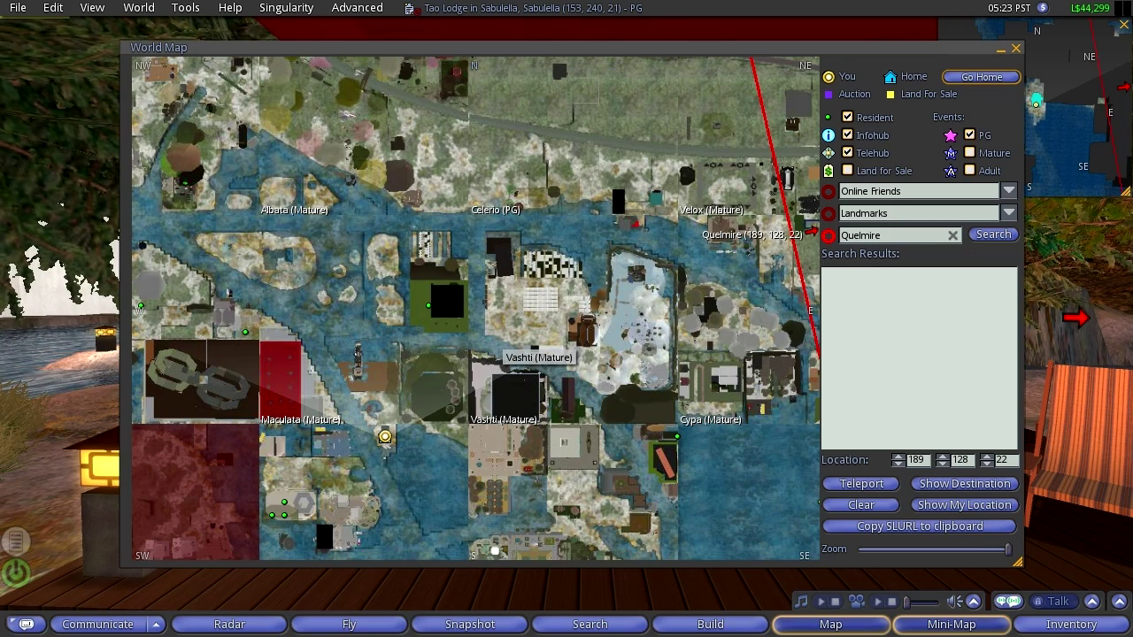
drag(538, 341, 579, 232)
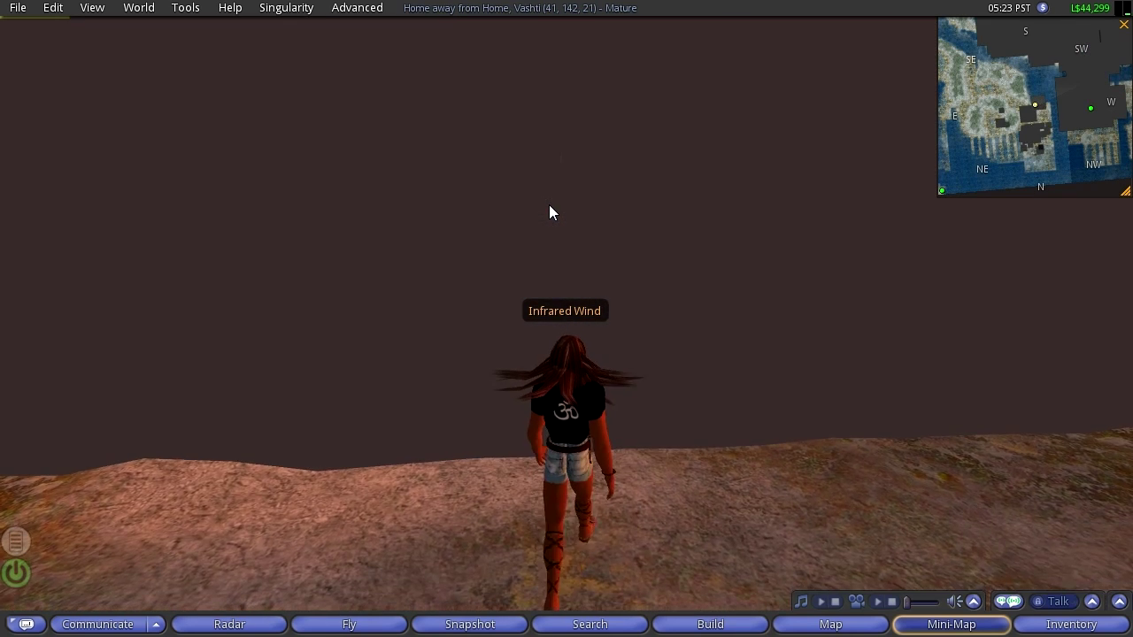
Step: Walk the avatar across the open ground in Vashti to the water's edge at about (23, 151, 21)
key(Left)
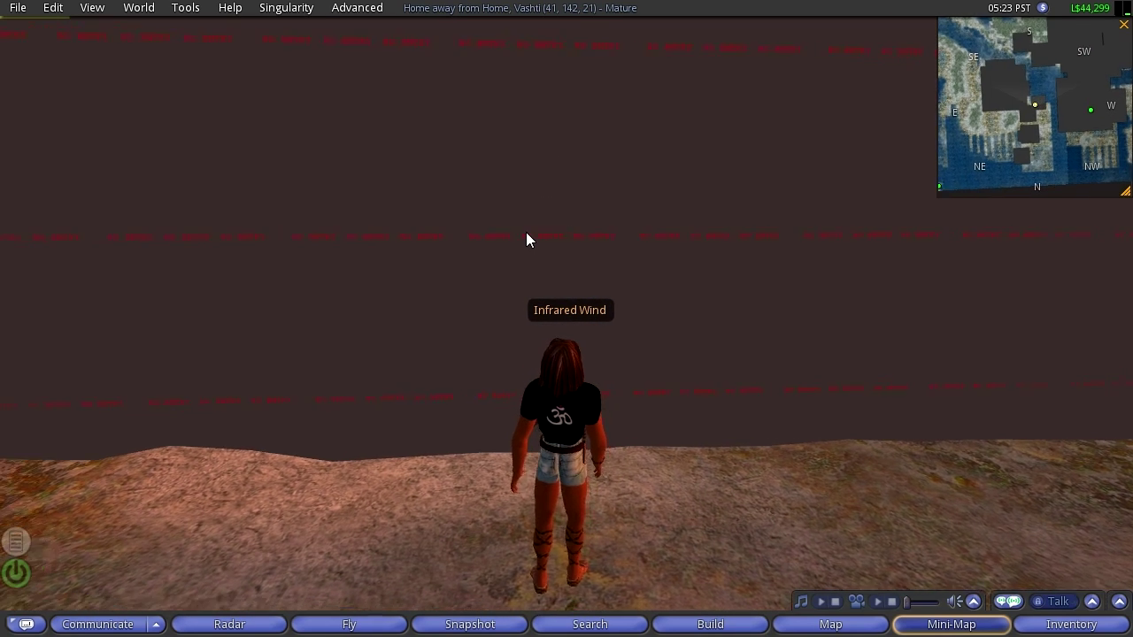
key(Left)
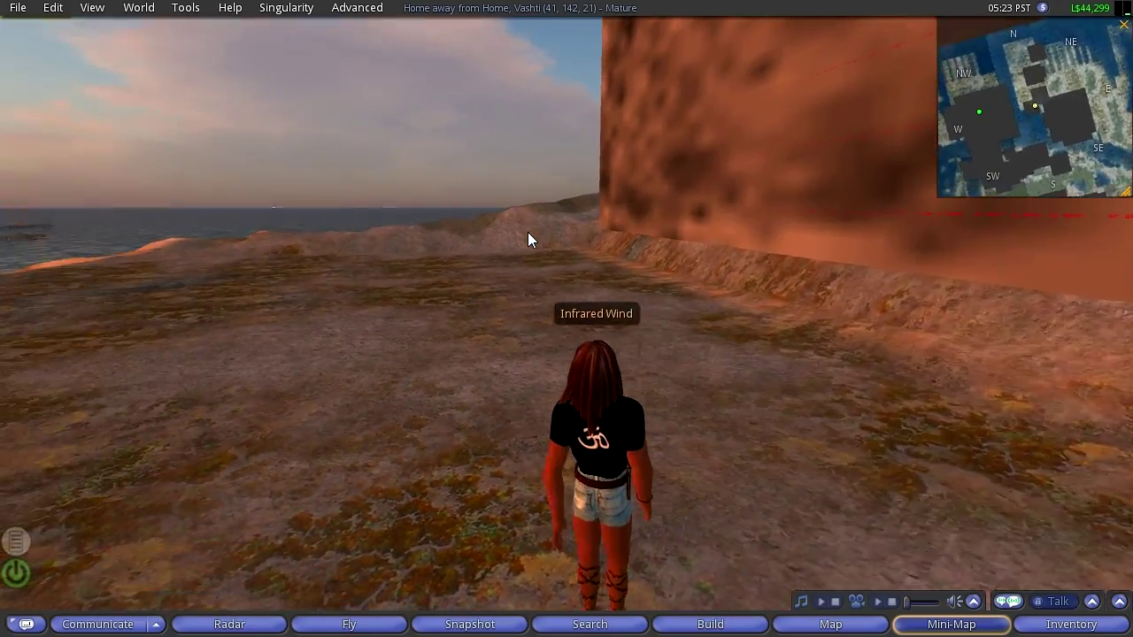
key(Up)
key(Left)
key(Up)
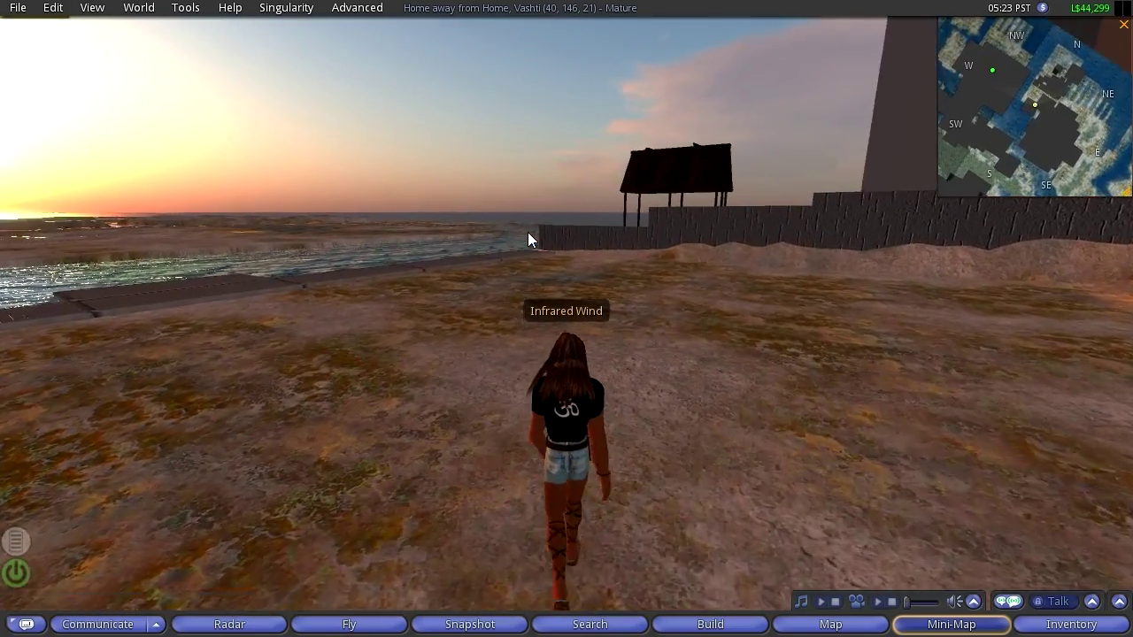
key(Up)
key(Left)
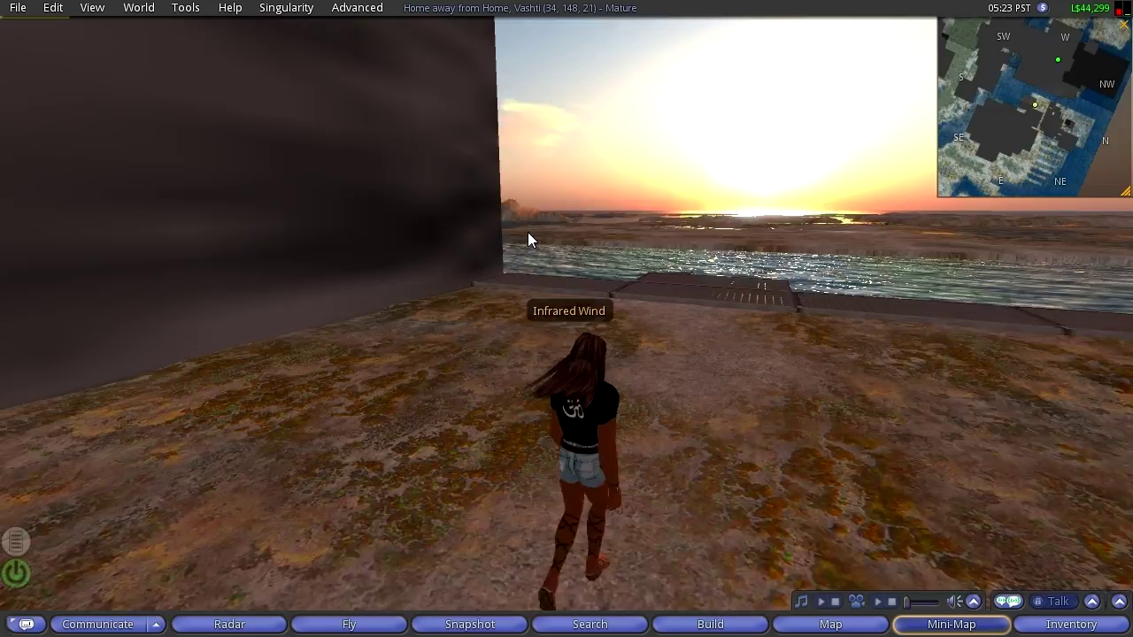
key(Right)
key(Up)
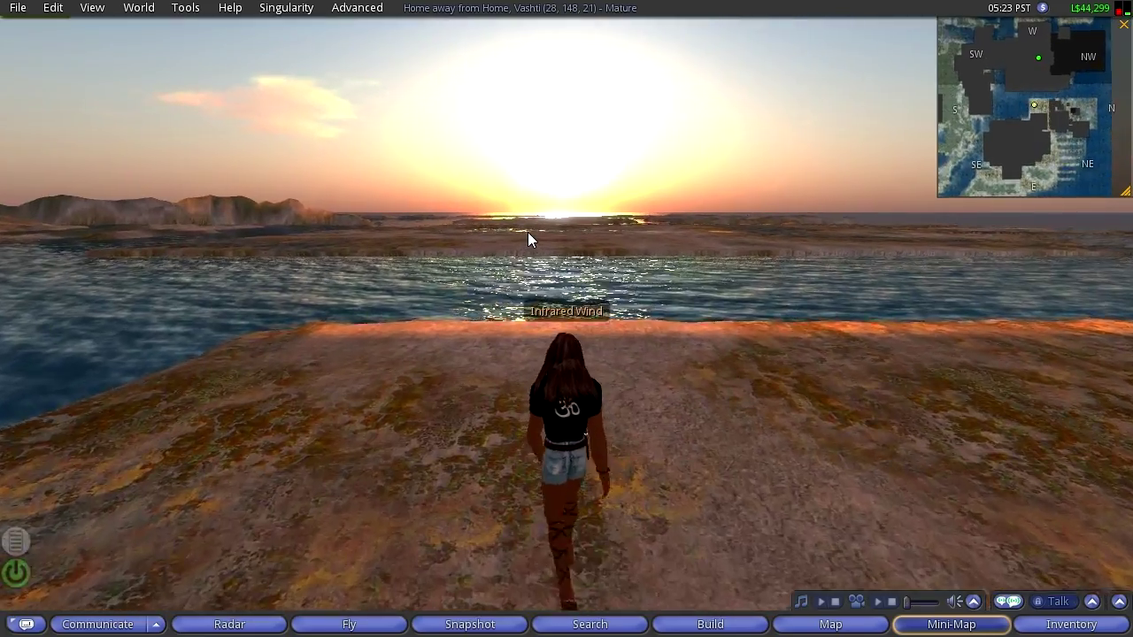
key(Right)
key(Up)
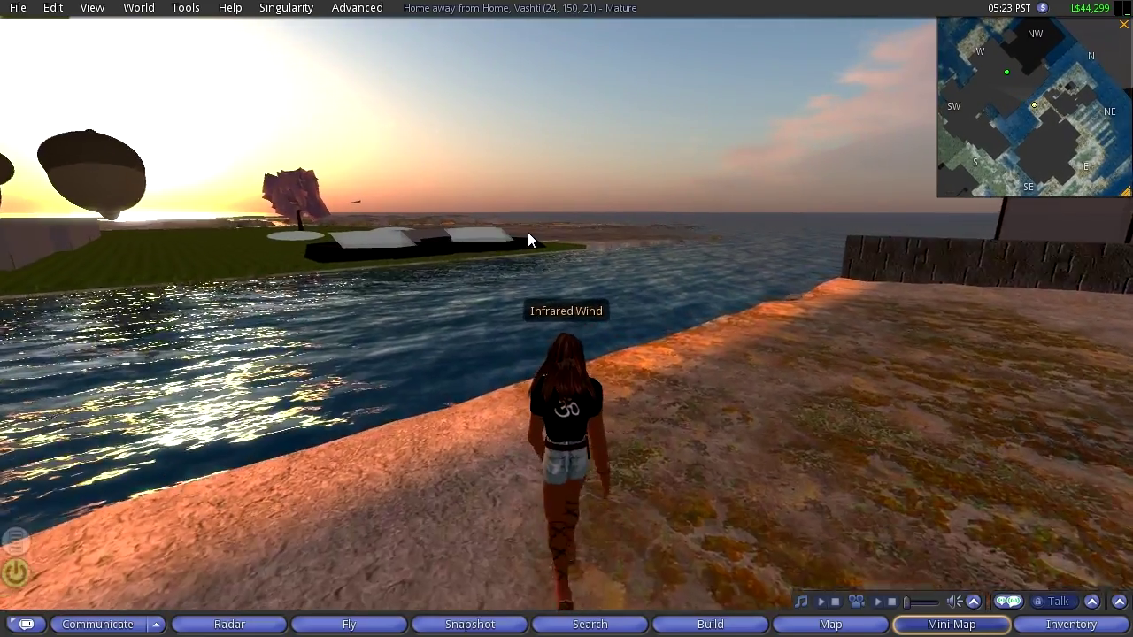
Step: Turn the avatar around on the spot to view the surroundings of the Vashti shoreline
key(Left)
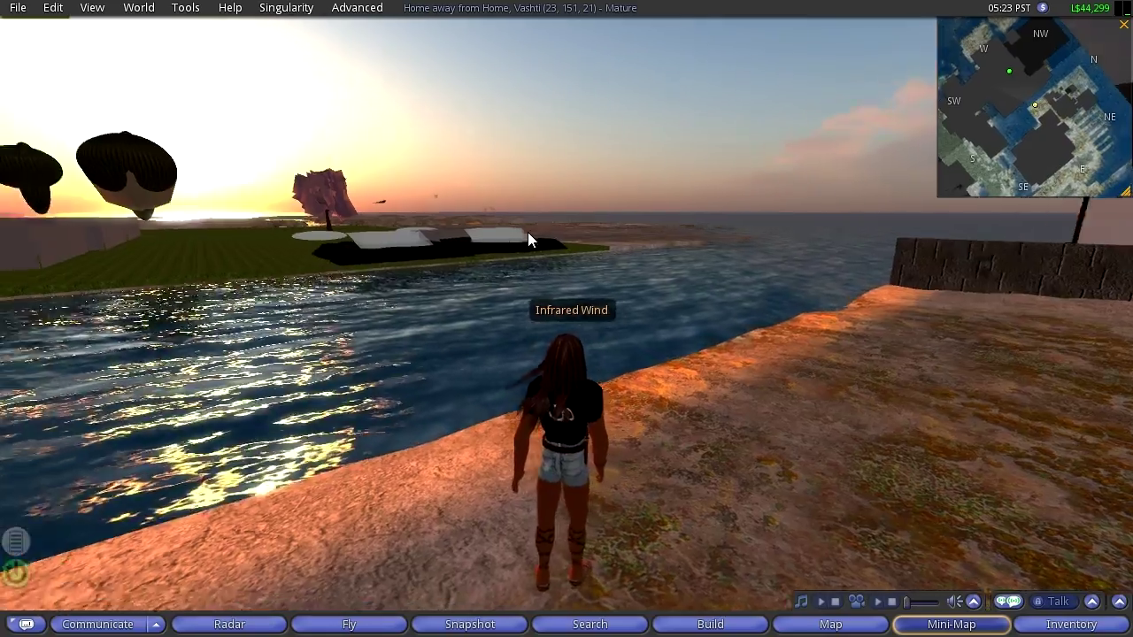
key(Left)
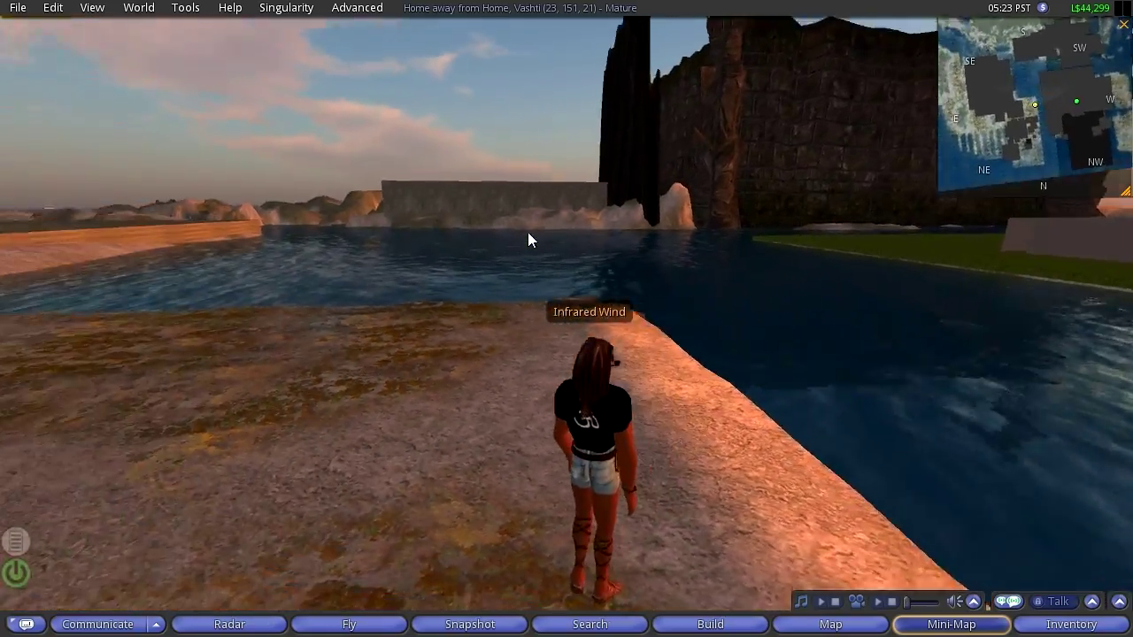
key(Left)
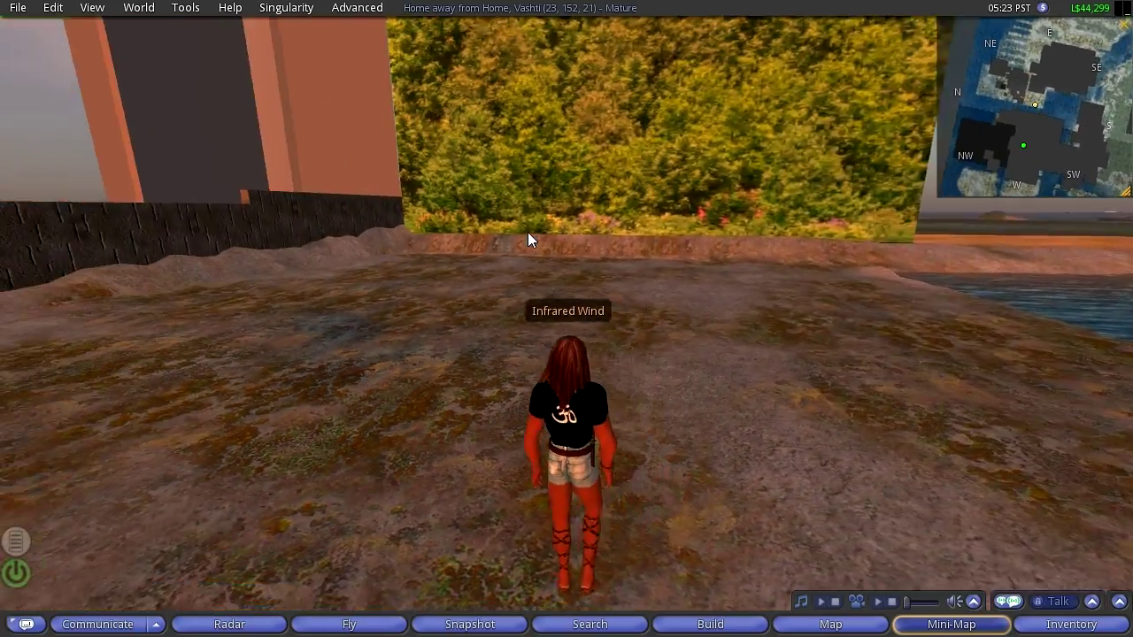
key(Left)
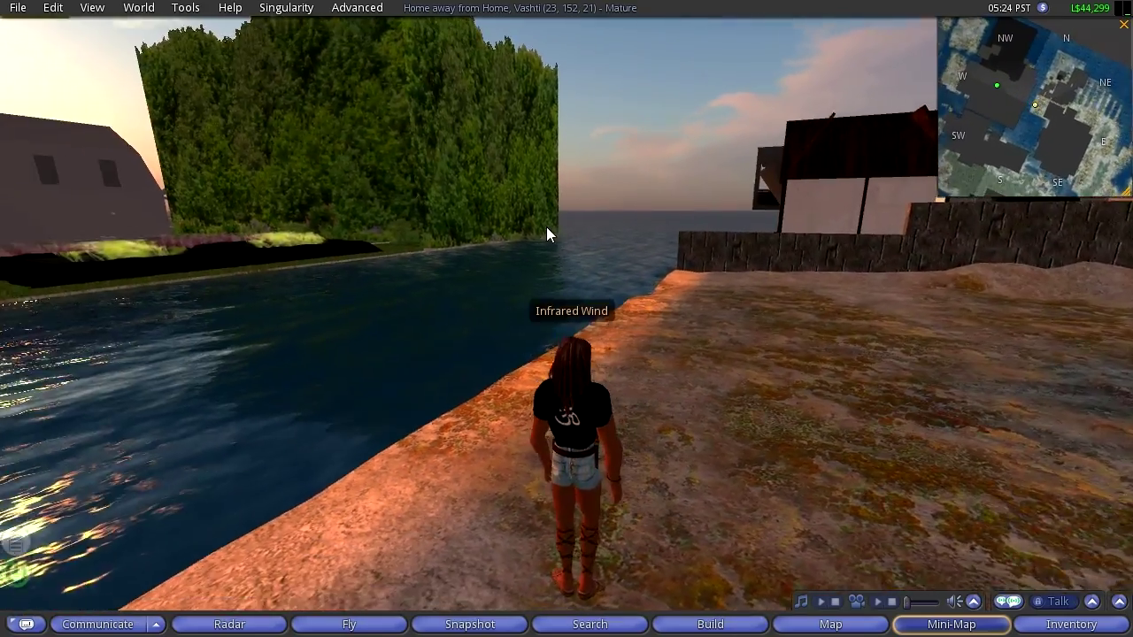
key(Left)
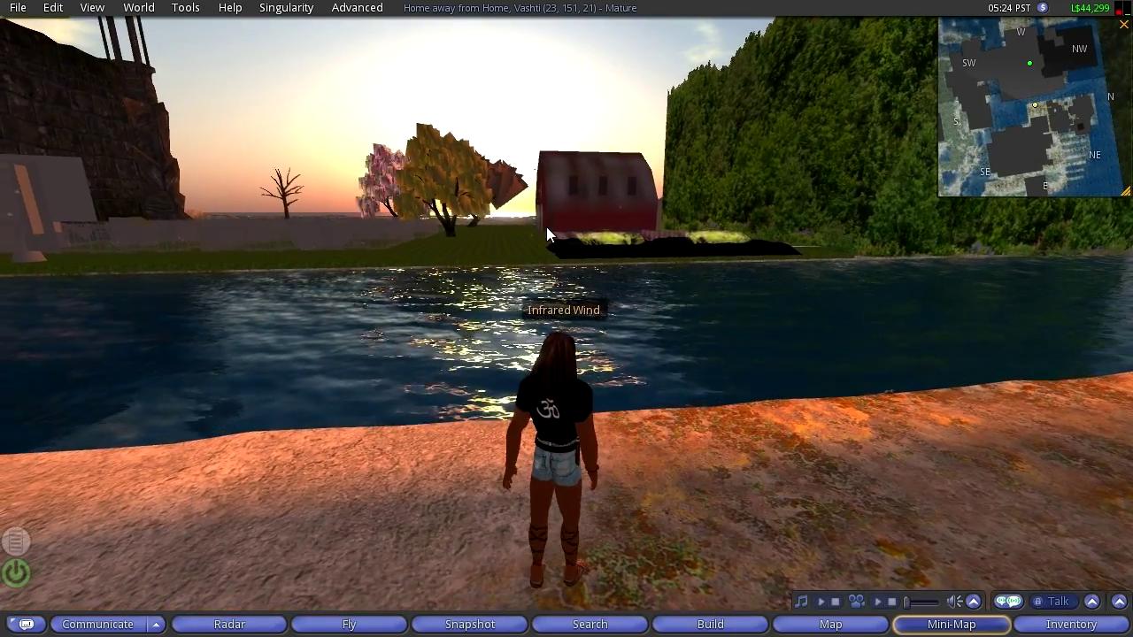
Step: Check the avatar's location in Vashti on the world map and walk to the shoreline at about (22, 152, 21)
key(ctrl+m)
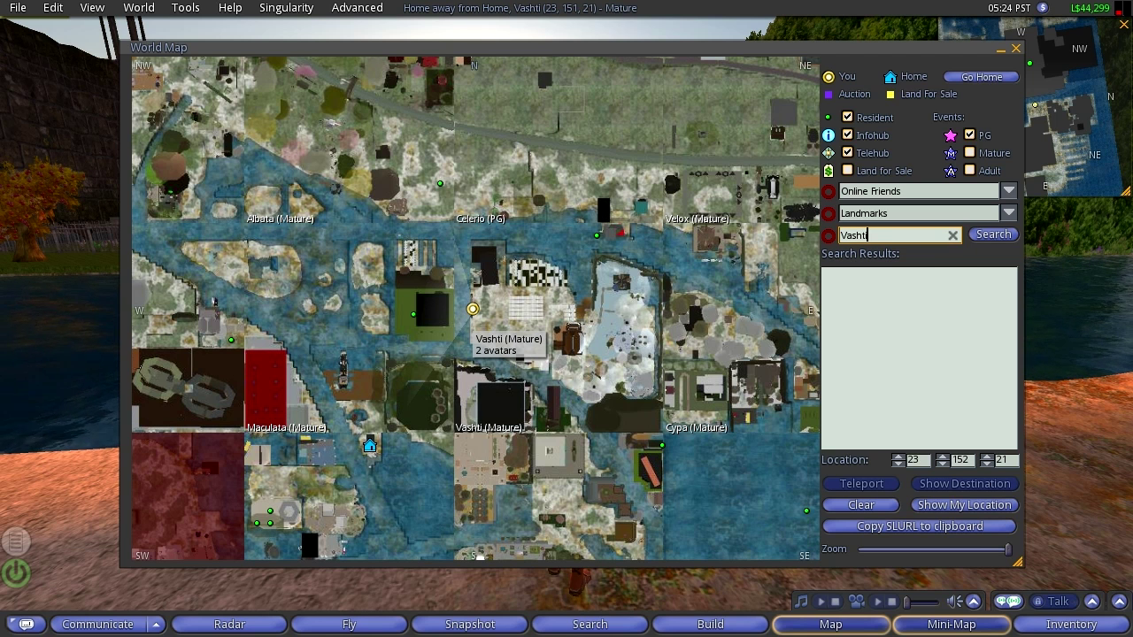
click(1017, 48)
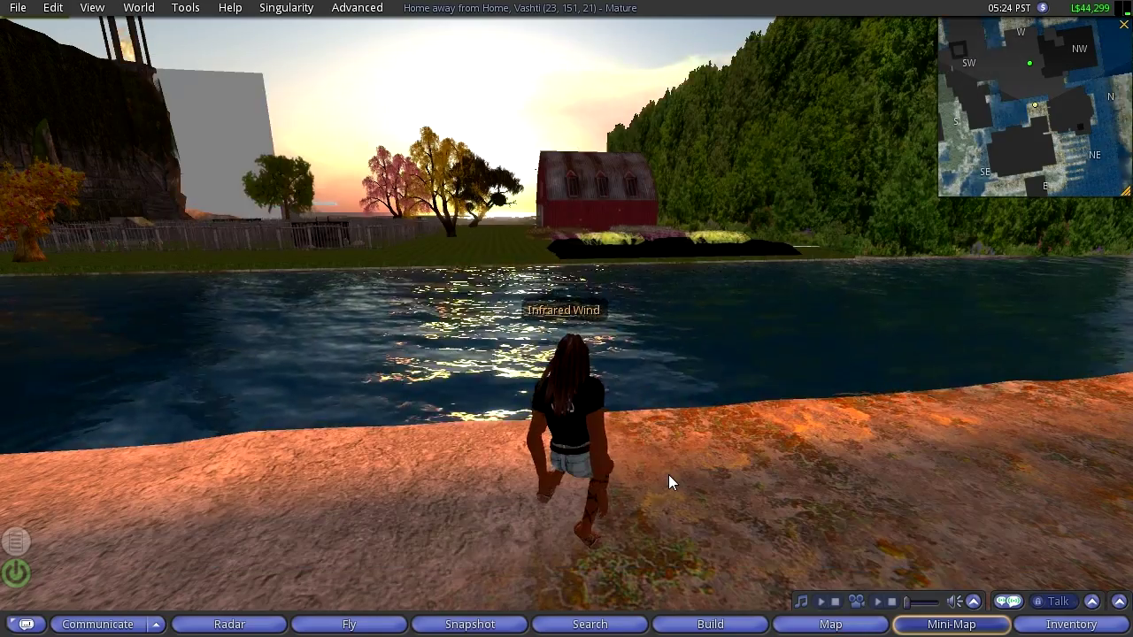
key(Up)
key(Right)
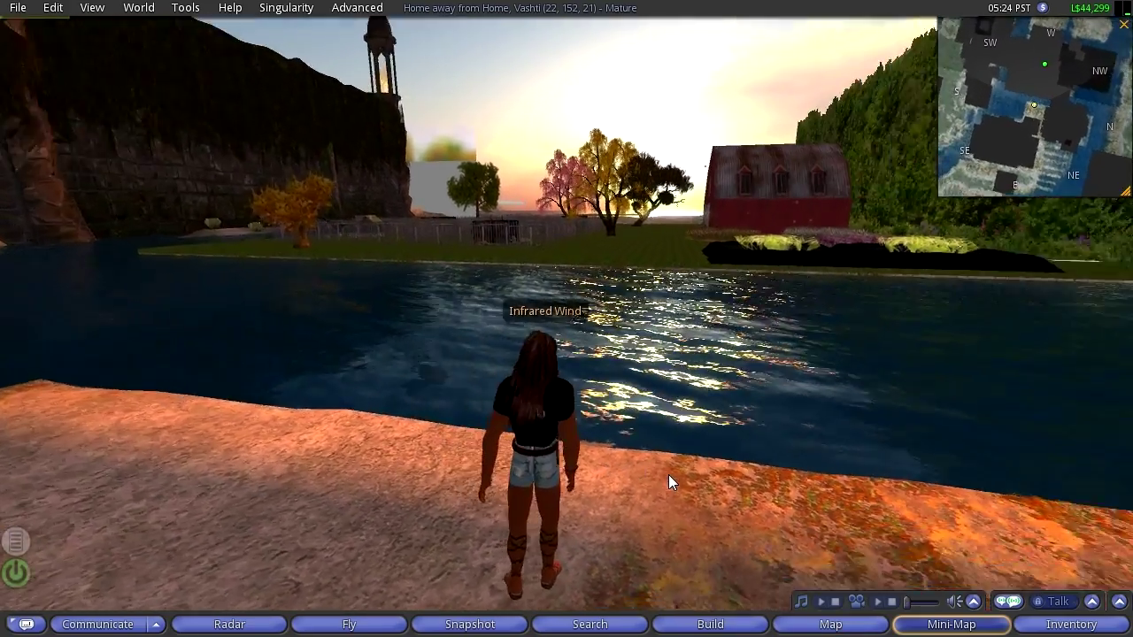
Step: Adjust the camera's zoom angle to get a close view of the crops beside the red barn across the water
key(ctrl+8)
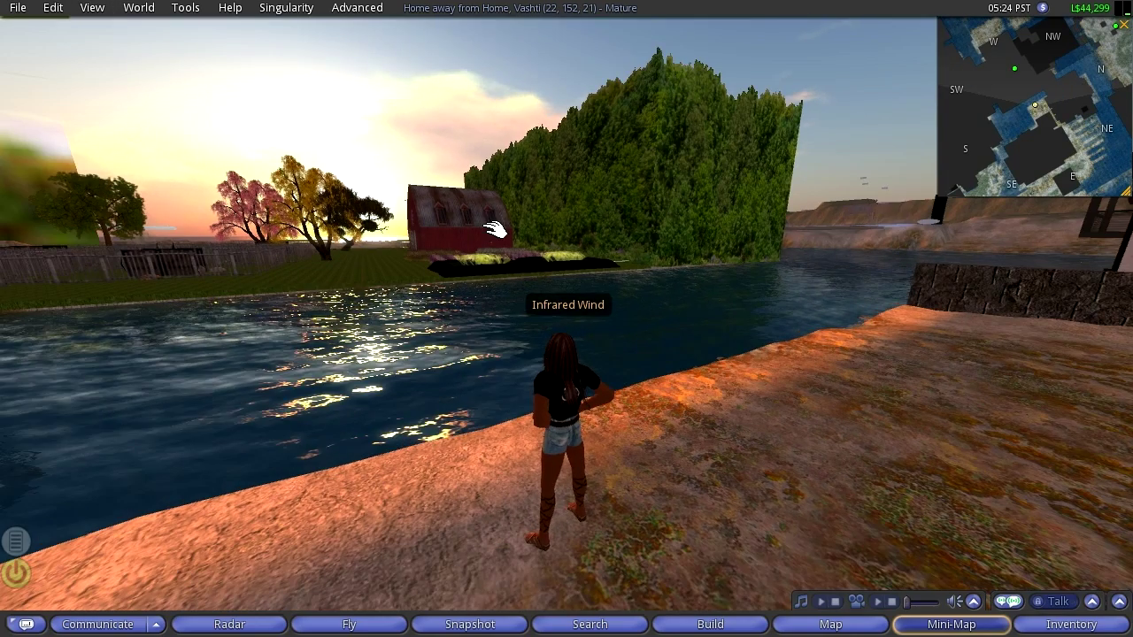
key(ctrl+9)
key(ctrl+8)
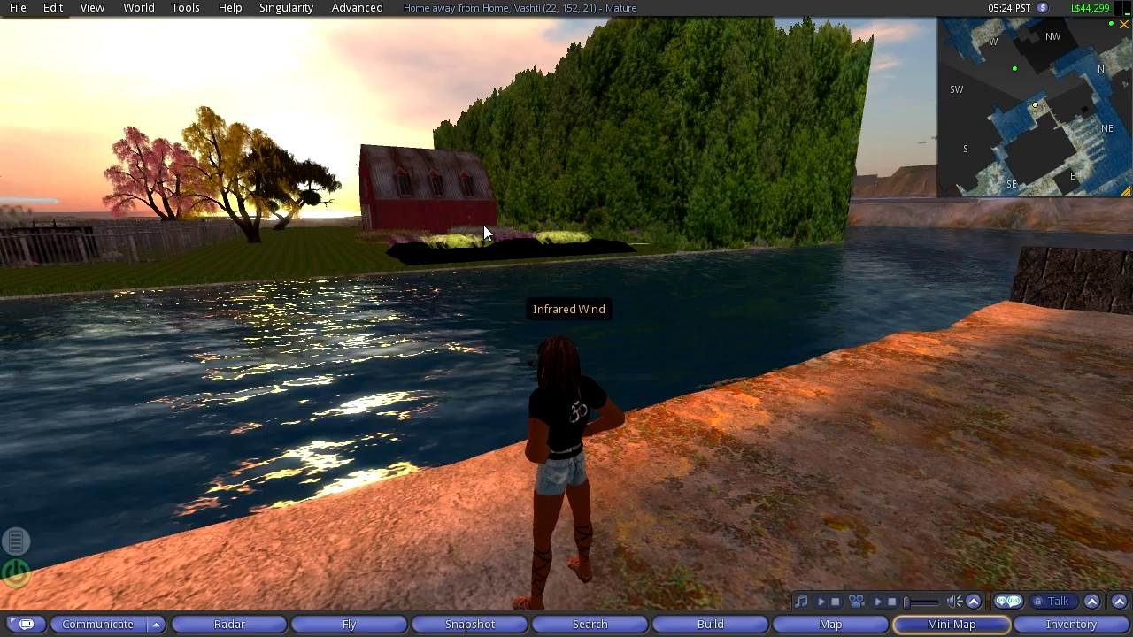
key(ctrl+0)
key(ctrl+0)
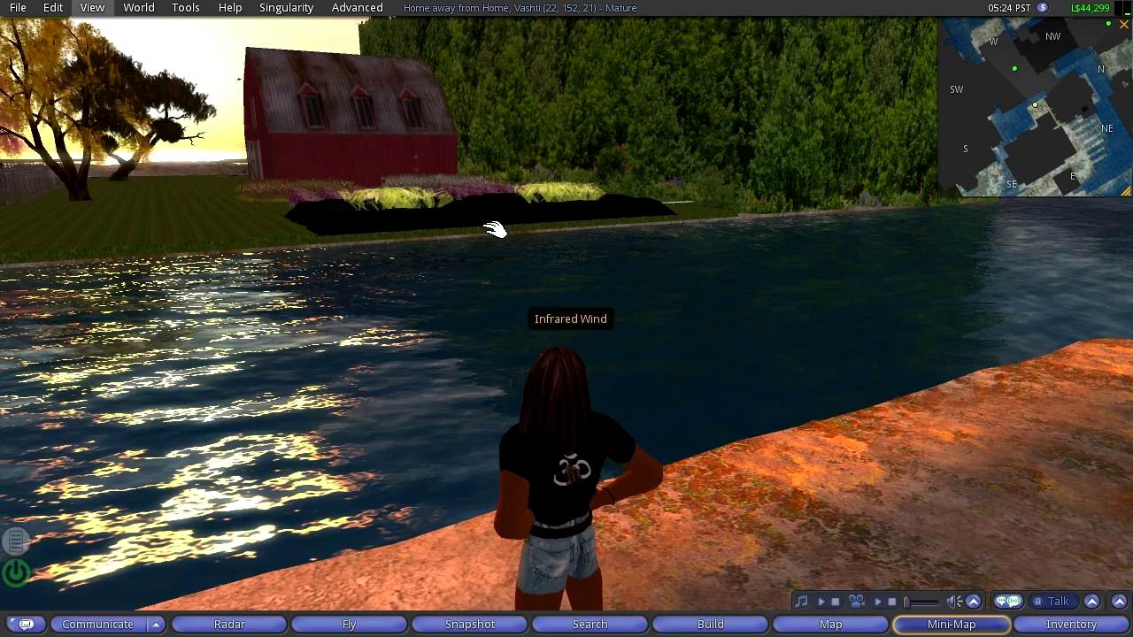
key(ctrl+0)
key(ctrl+0)
key(ctrl+0)
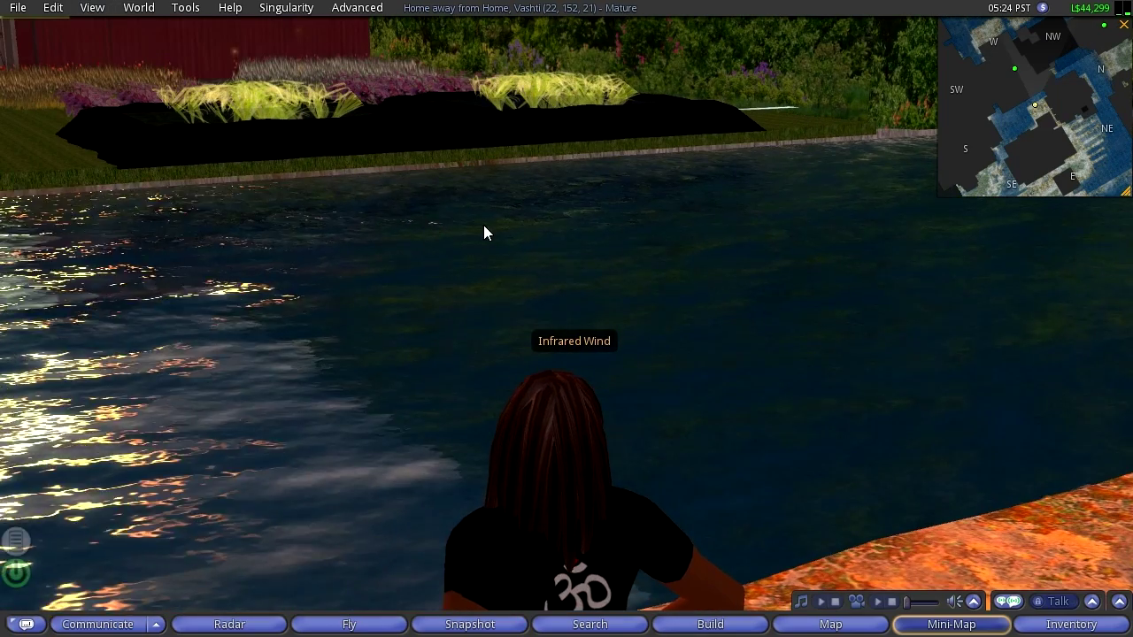
Step: Touch the rice field across the water and orbit the camera to an elevated view of the red barn and crops
click(279, 67)
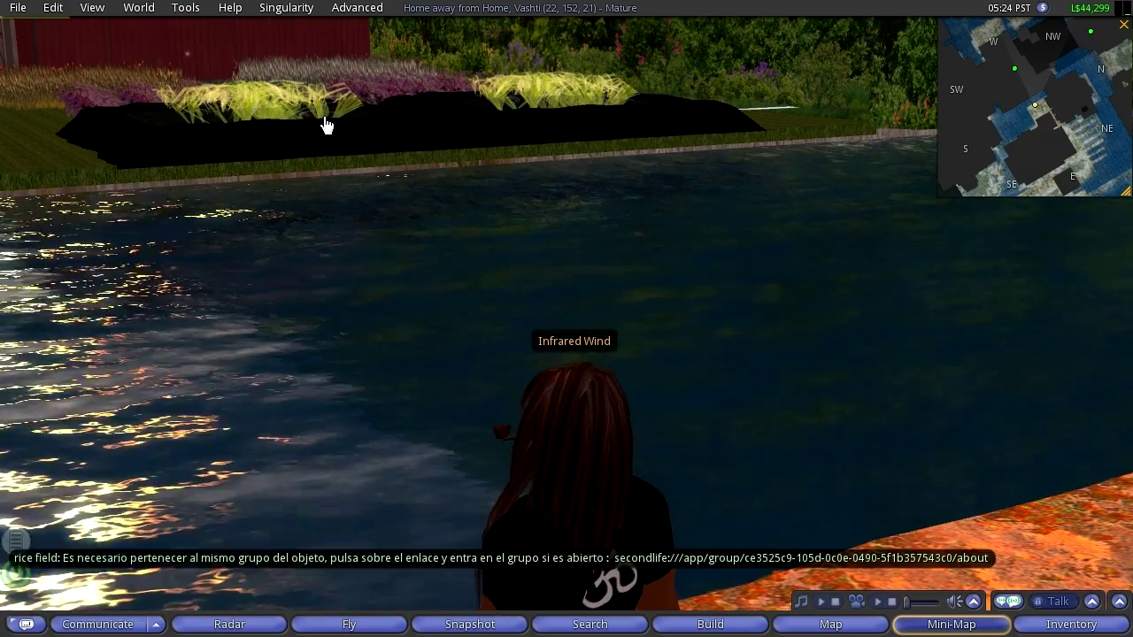
click(324, 109)
key(Left)
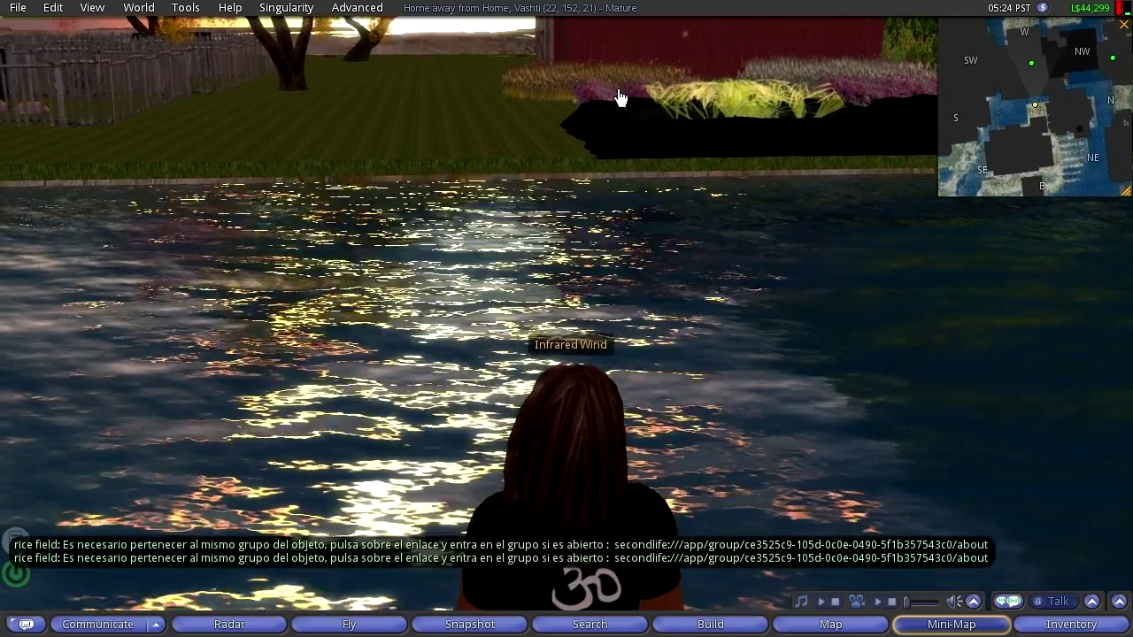
alt+click(621, 97)
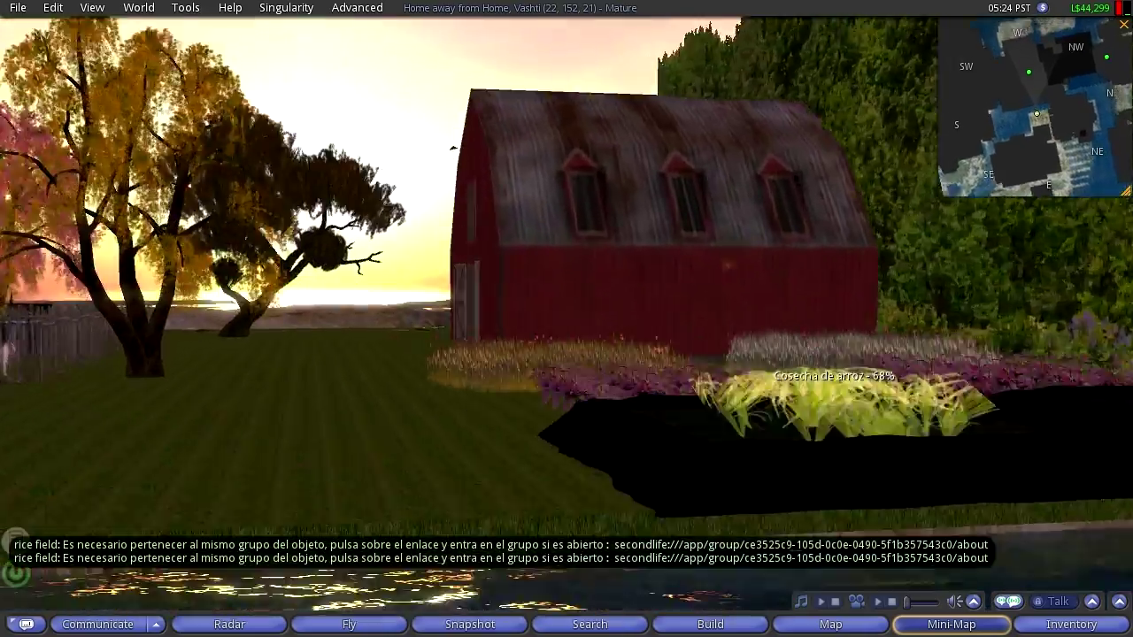
drag(567, 319, 745, 507)
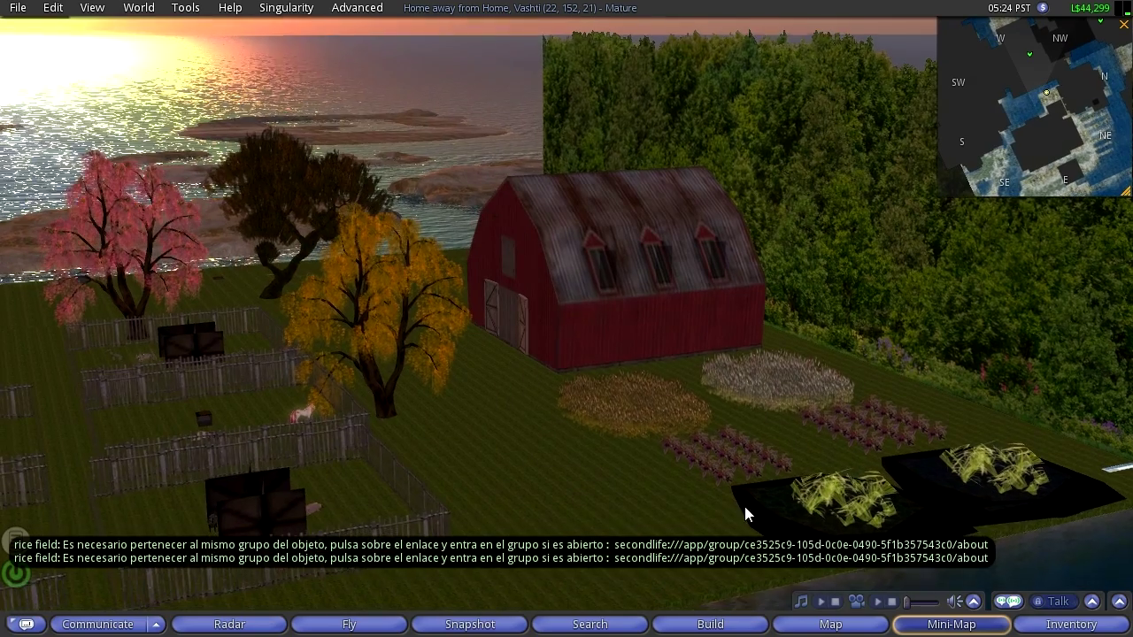
Step: Open the world map around the avatar's location in Vashti
key(ctrl+m)
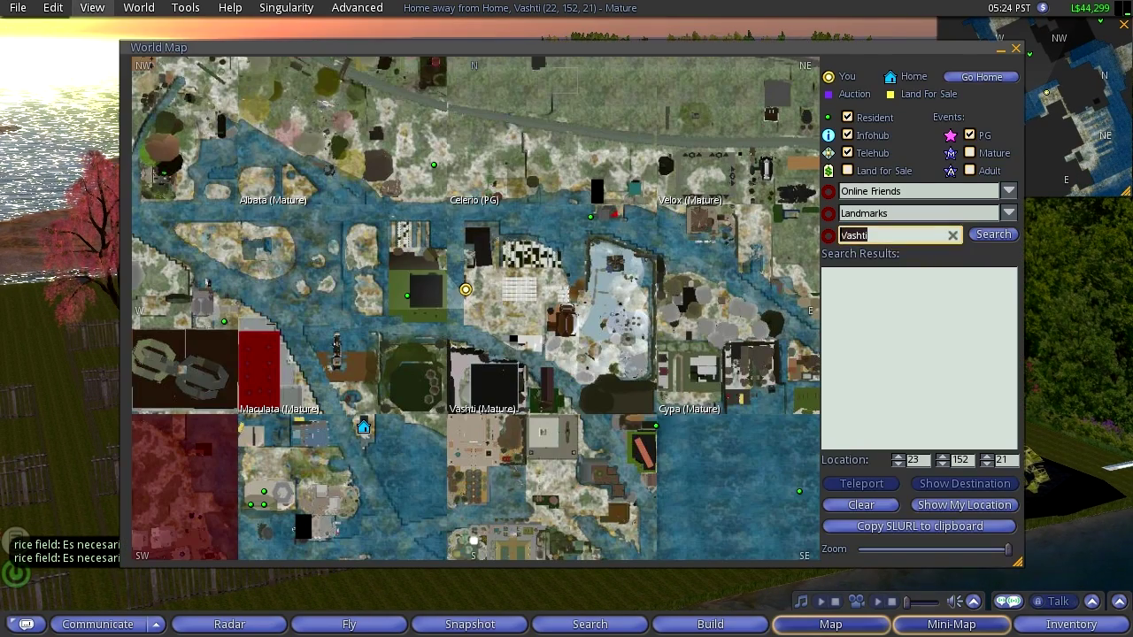